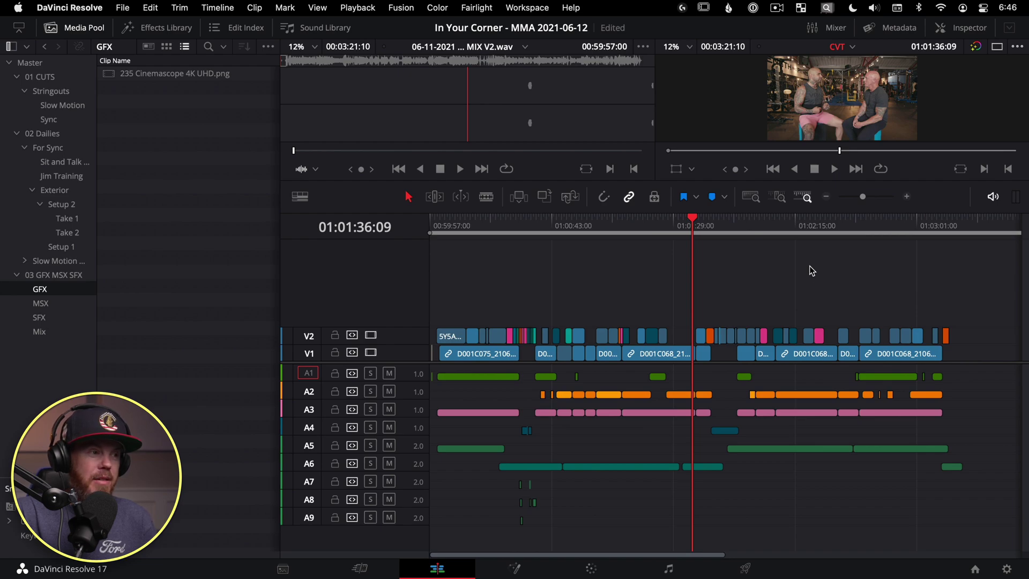
Step: Scrub through the edit to preview the shots
drag(783, 234, 695, 262)
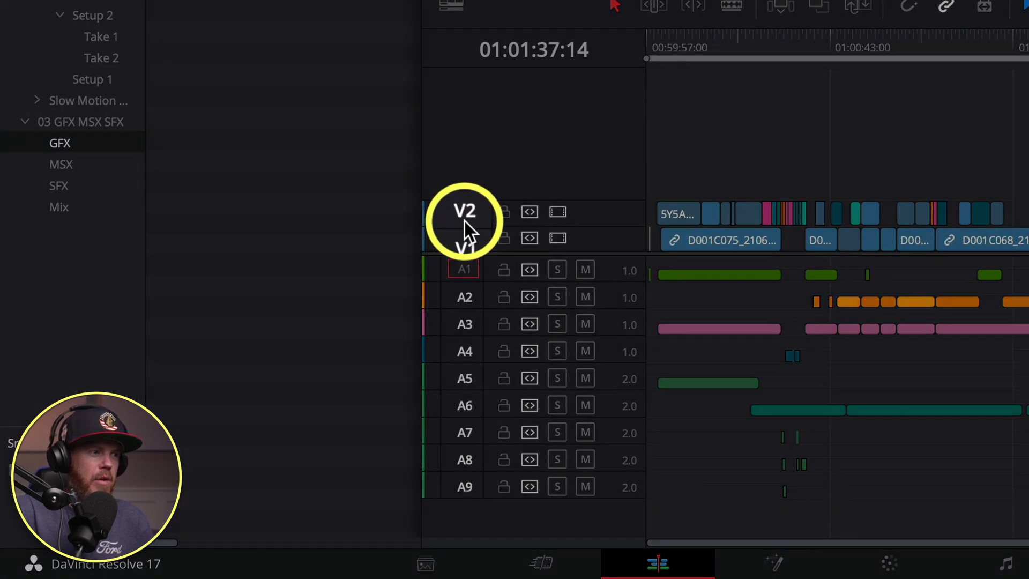
click(999, 50)
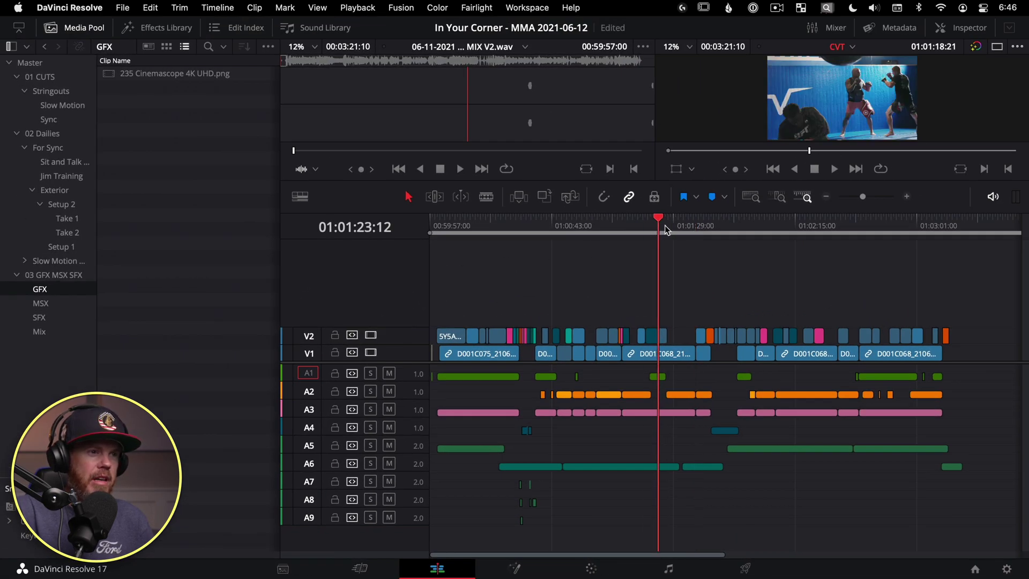
drag(665, 227, 650, 230)
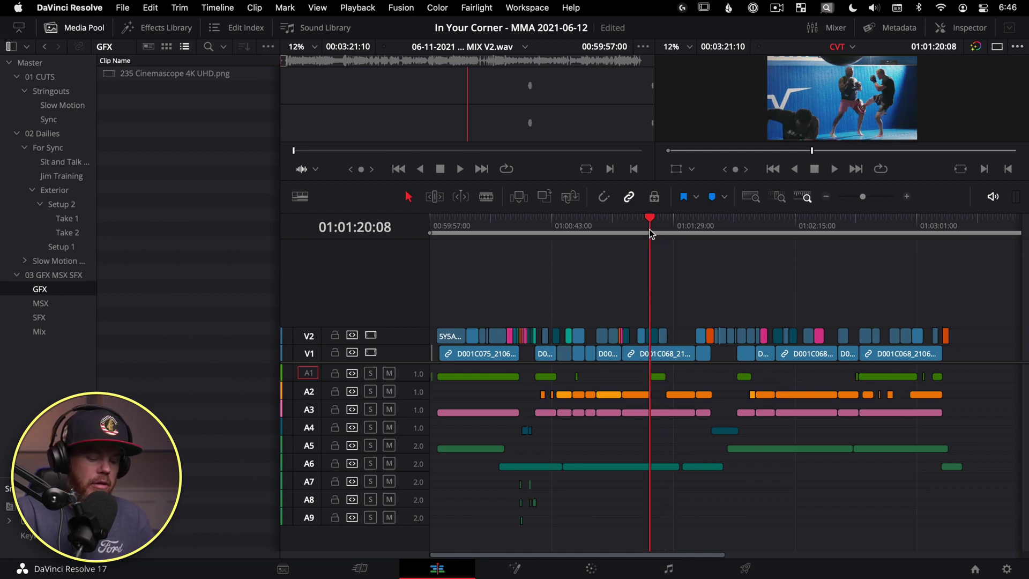
Step: Set an in point at the timeline's first frame and an out point at its last frame
key(Home)
key(i)
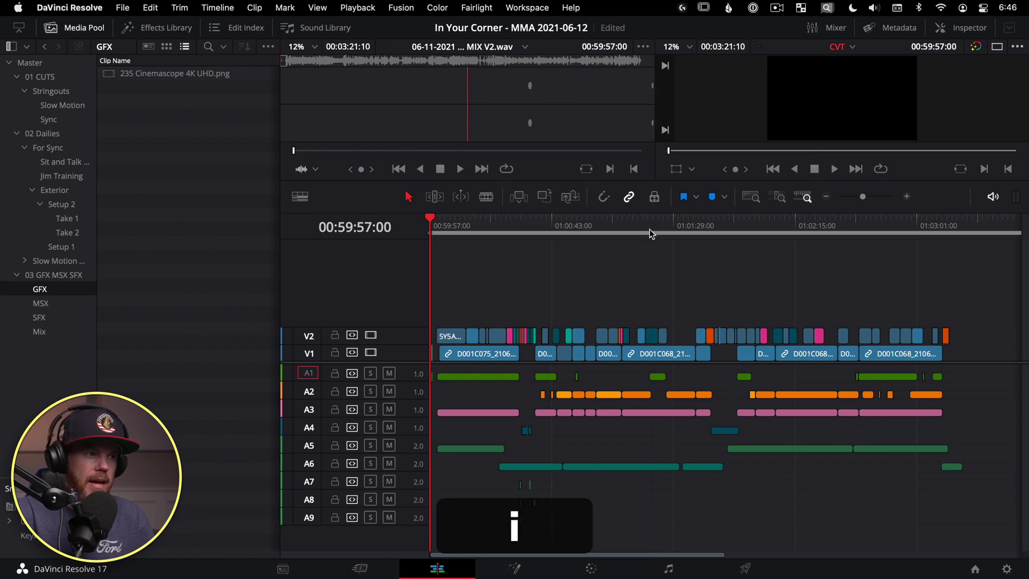
key(End)
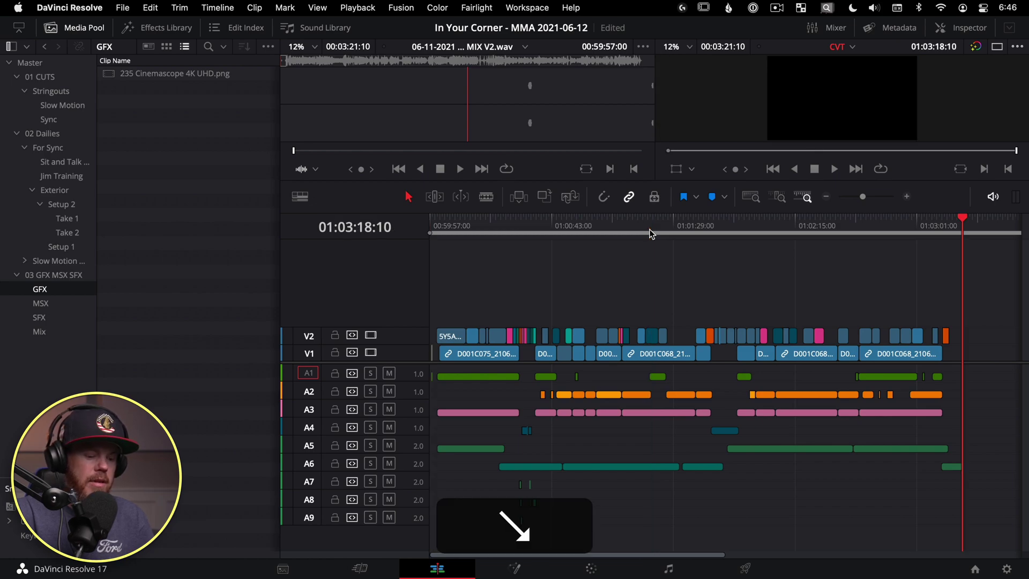
key(o)
click(638, 234)
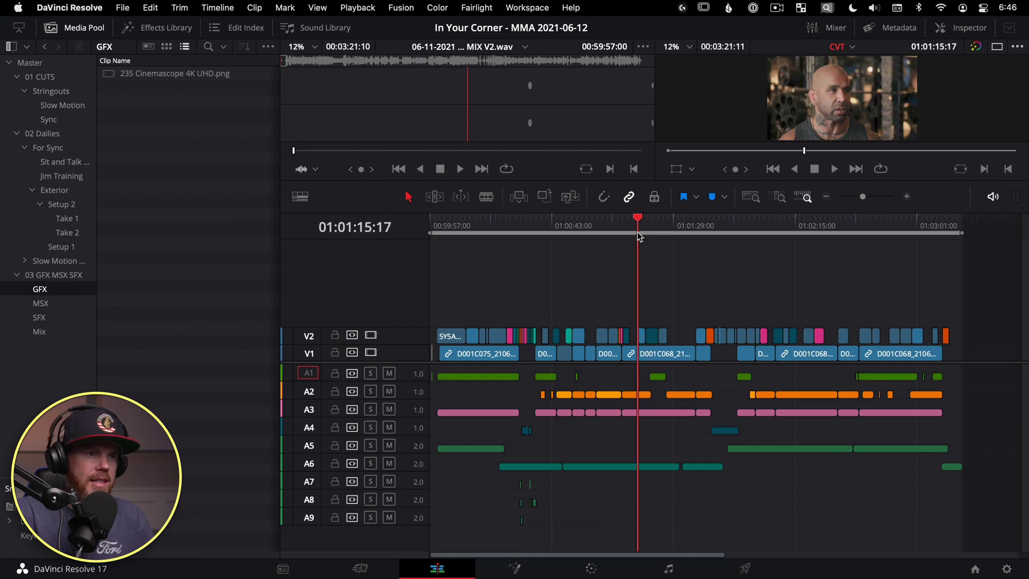
drag(638, 234, 650, 233)
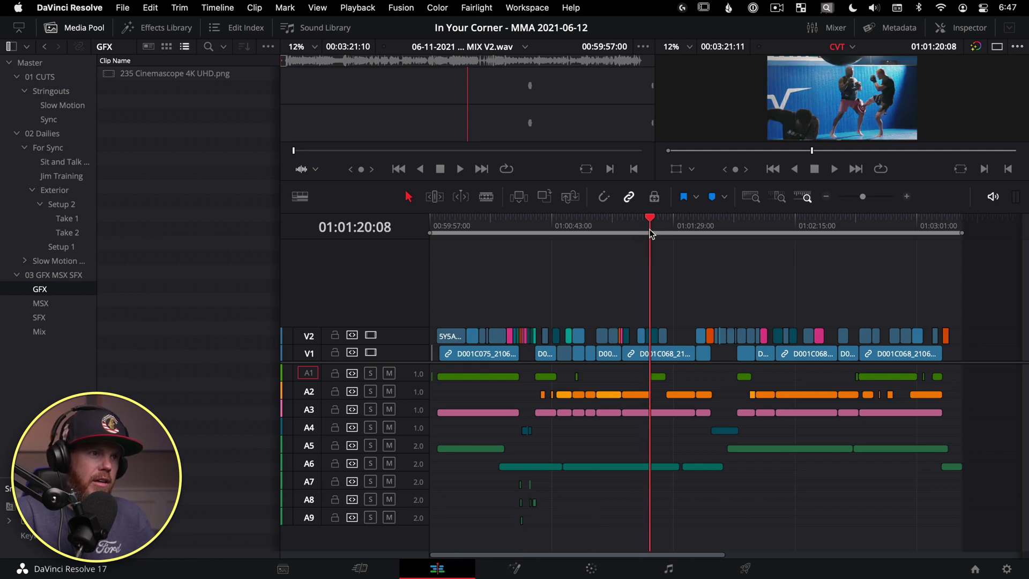
Step: Place 235 Cinemascope 4K UHD.png across the edit on new track V3, then check the letterbox
double_click(111, 77)
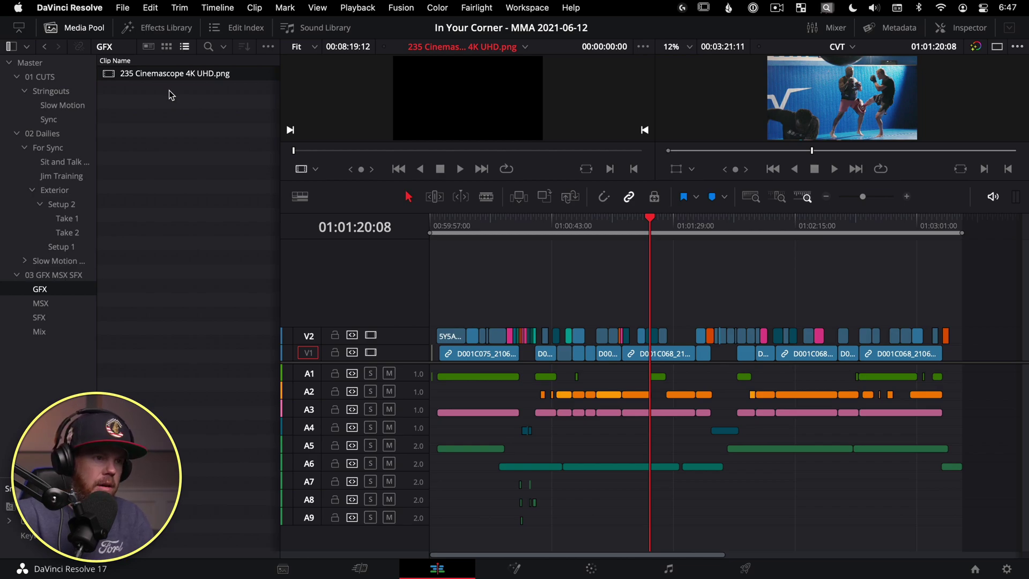
key(F12)
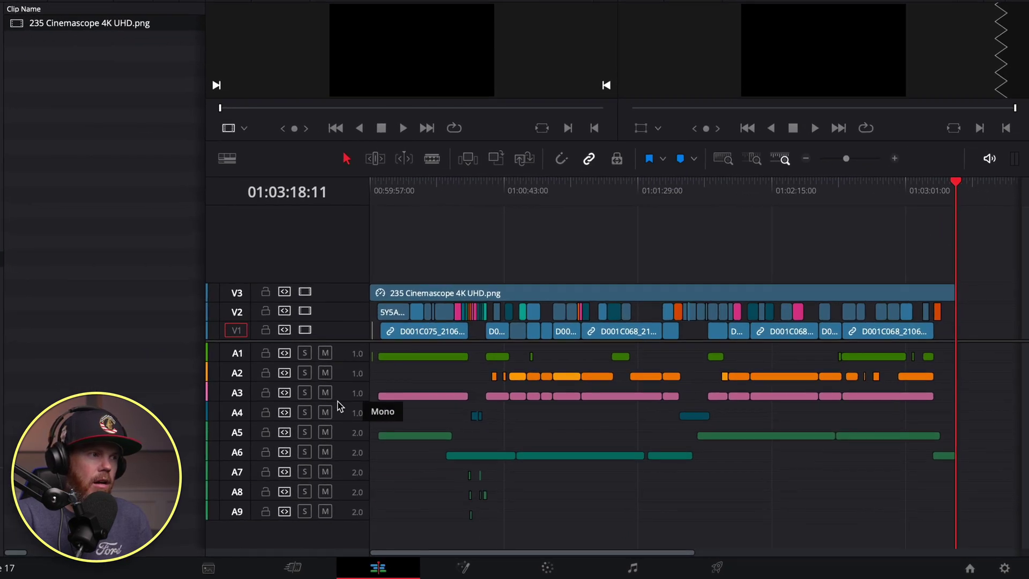
click(236, 301)
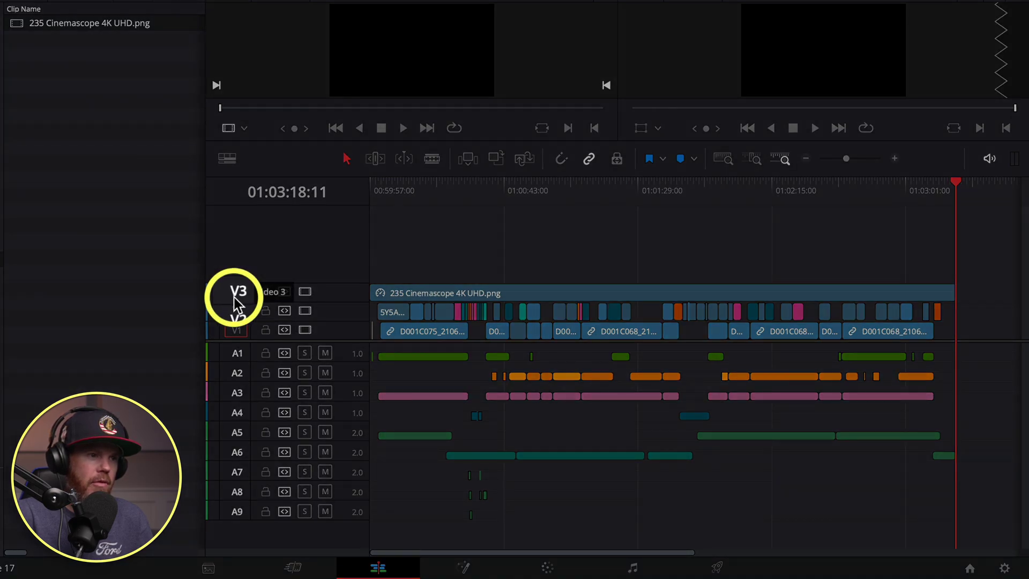
drag(563, 187, 674, 236)
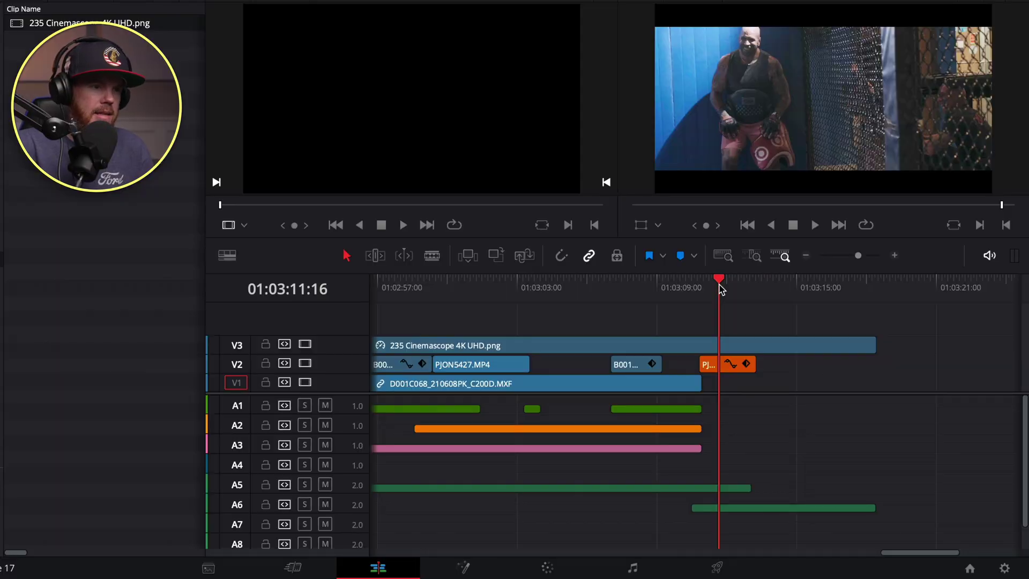
Step: Mark in and out around the last orange V2 clip and show the Titles list
key(x)
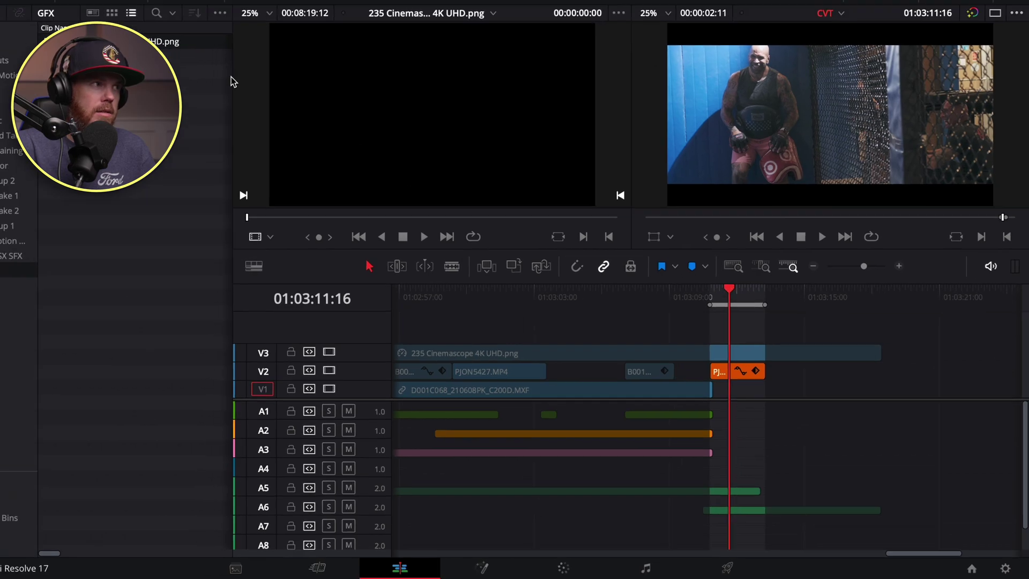
click(165, 30)
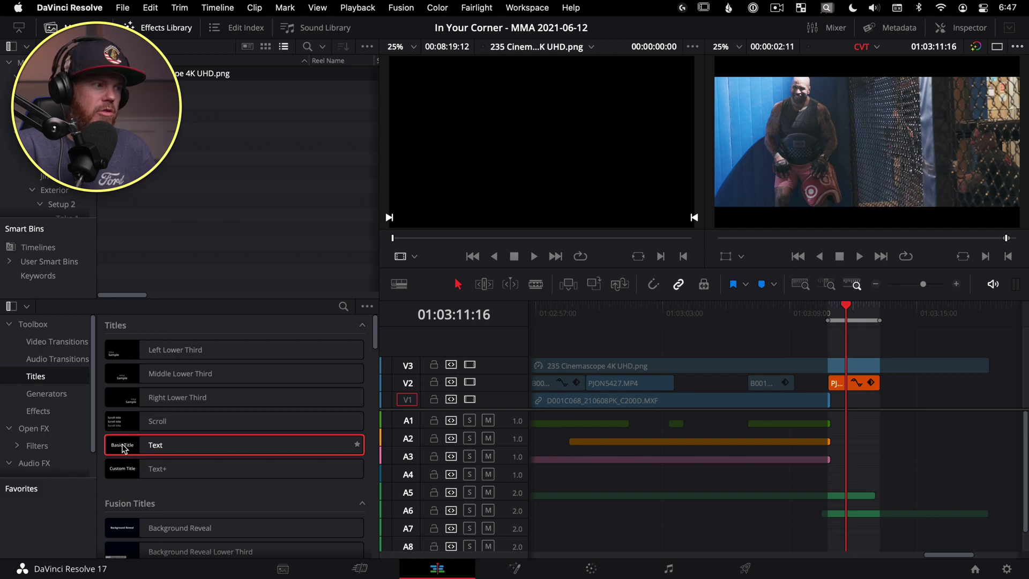
Step: Add a Text title on new track V4 over the final clip, then clear marks and fit the view
drag(123, 449, 984, 168)
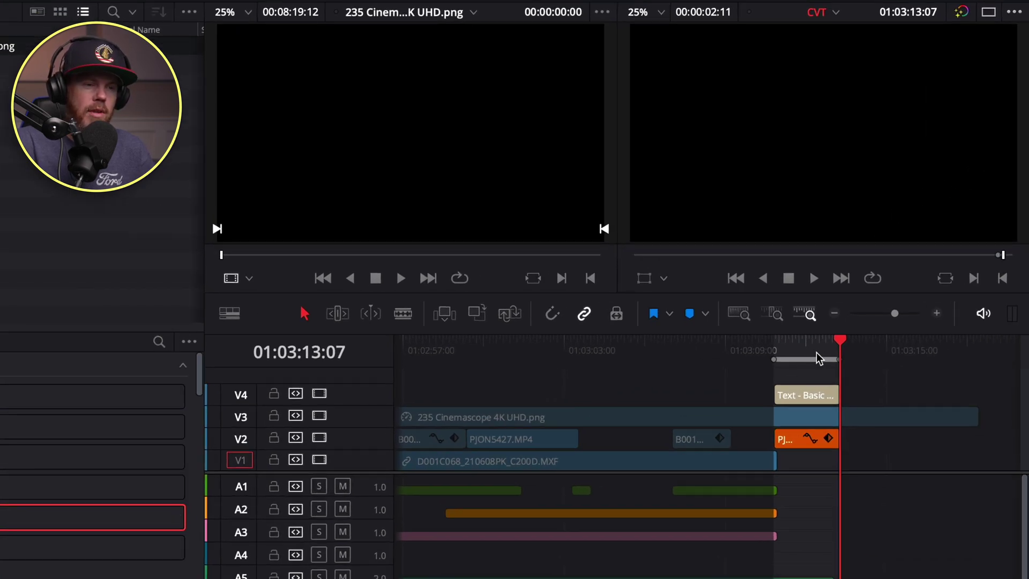
drag(817, 352, 803, 347)
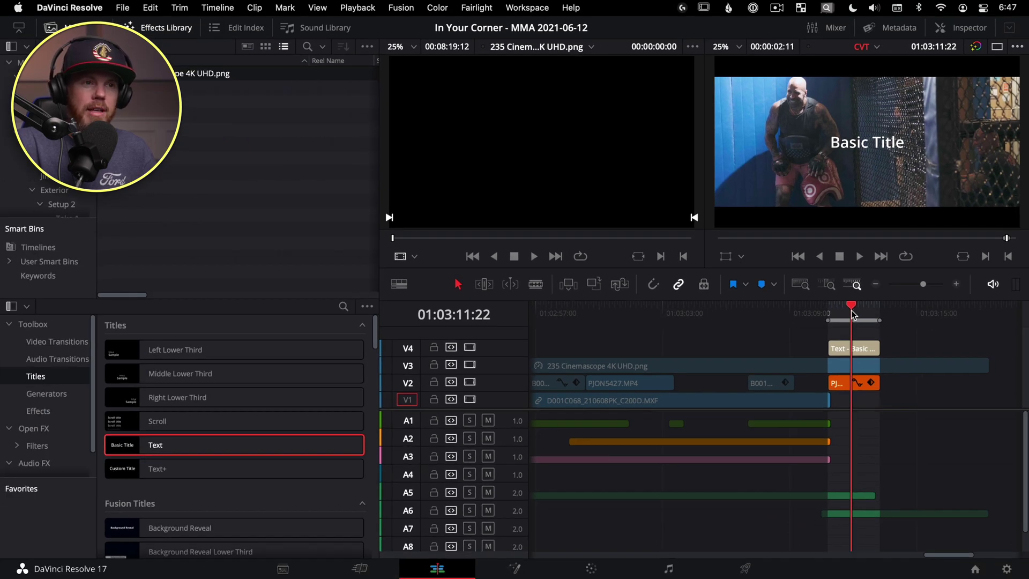
drag(853, 314, 854, 315)
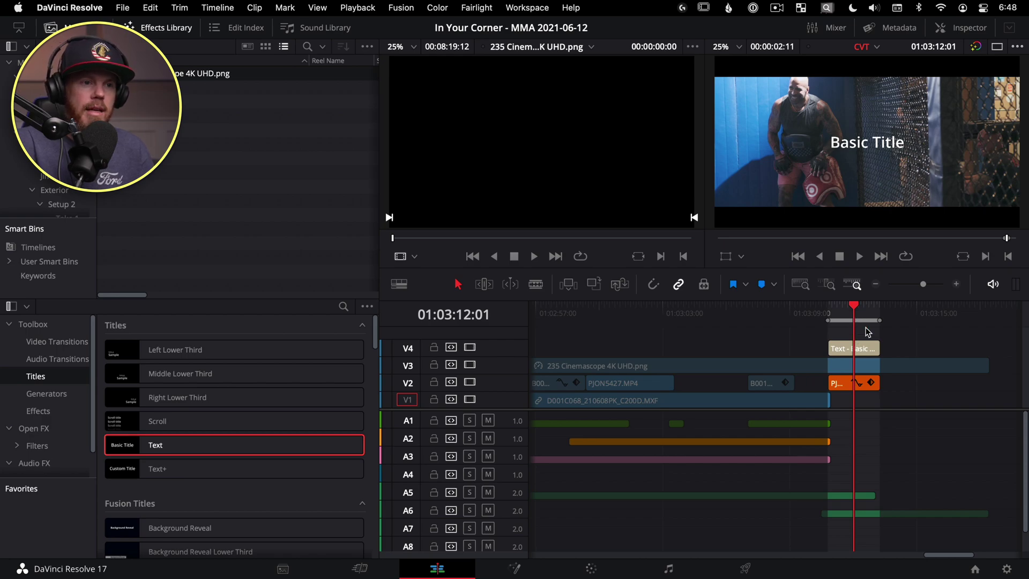
drag(844, 315, 849, 315)
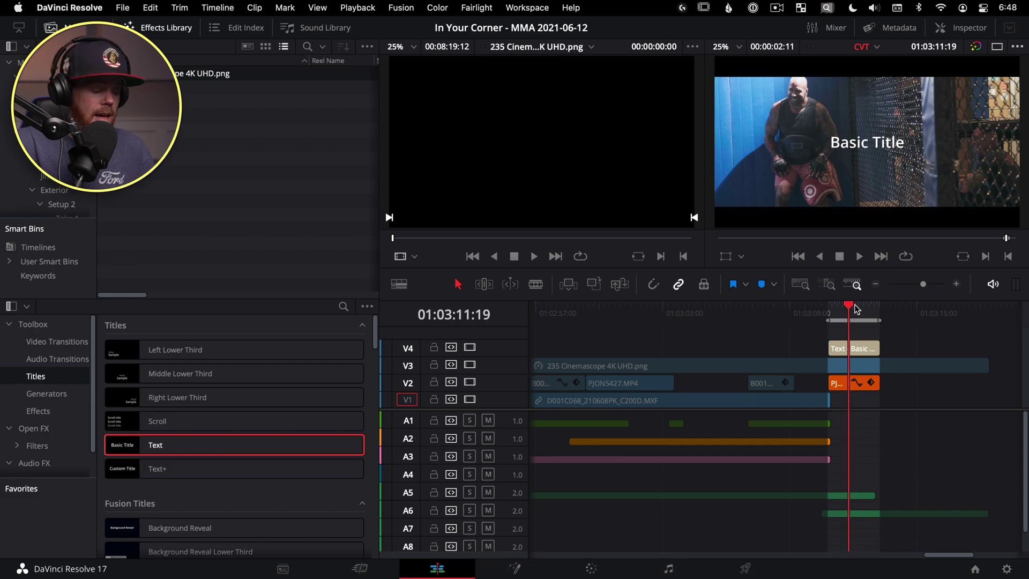
key(alt+x)
key(alt+shift+z)
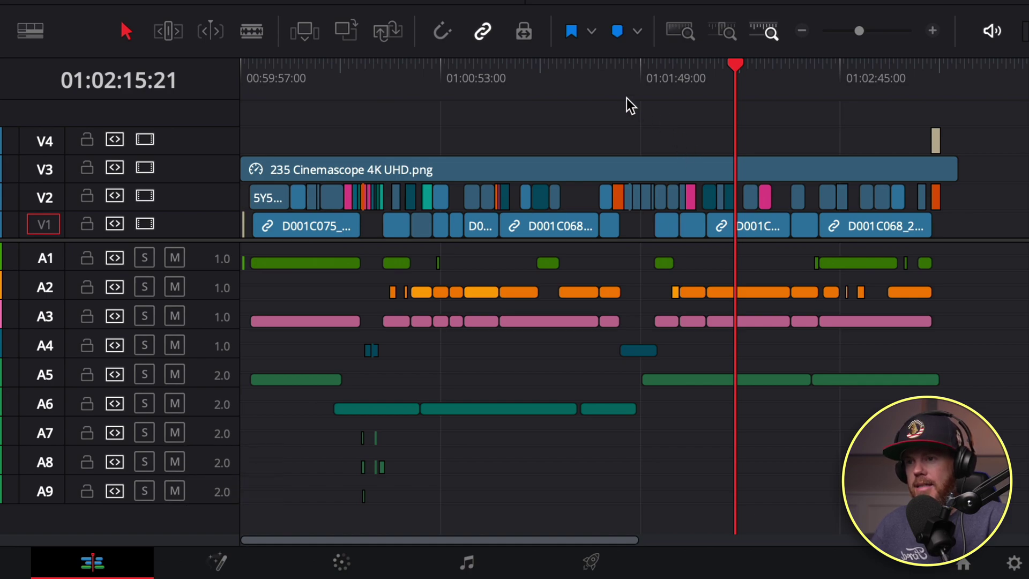
Step: Return the playhead to the timeline start and load MIX V2.wav from the Mix bin
drag(611, 88, 602, 87)
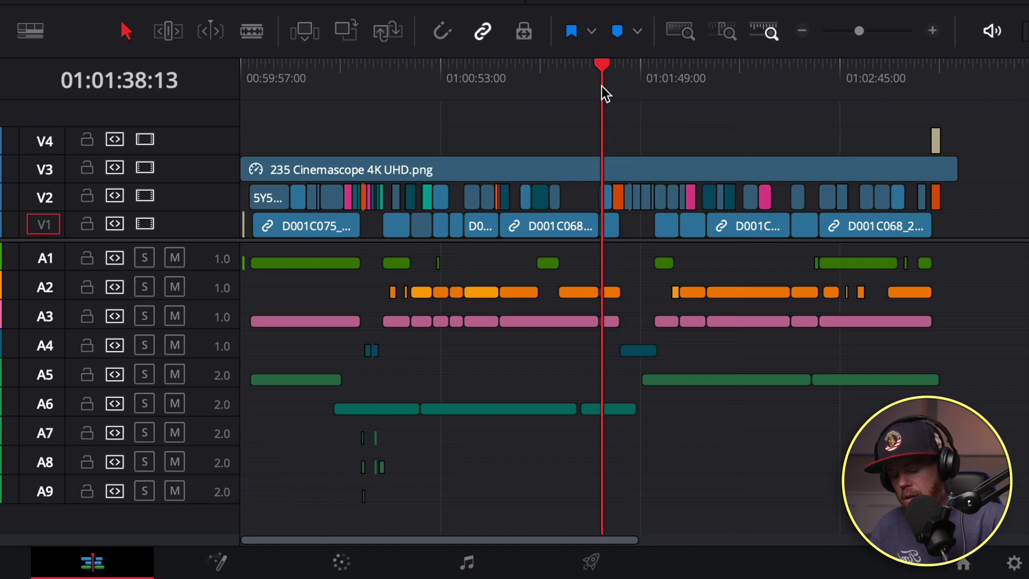
key(Home)
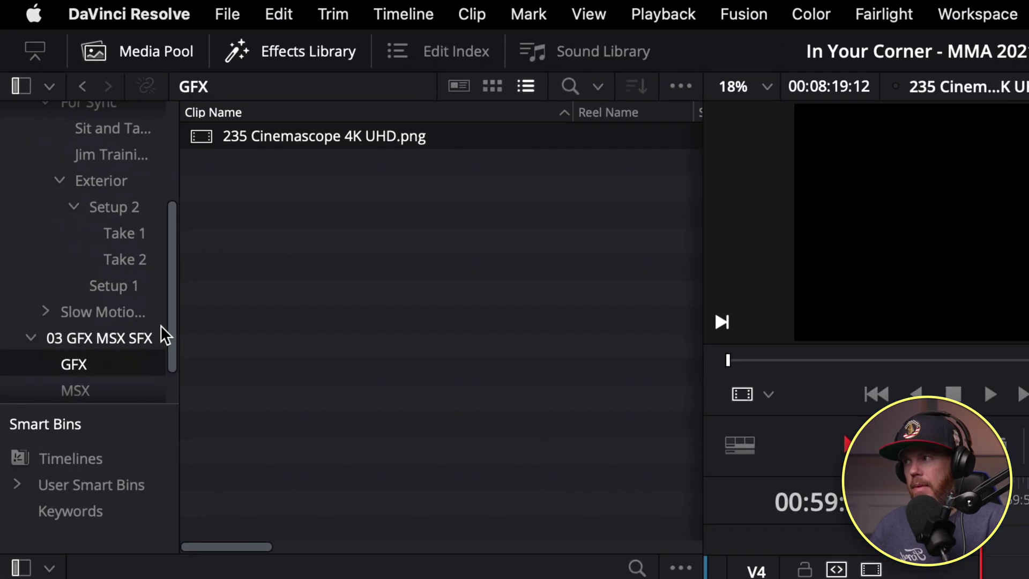
scroll(161, 338, down, 2)
click(103, 343)
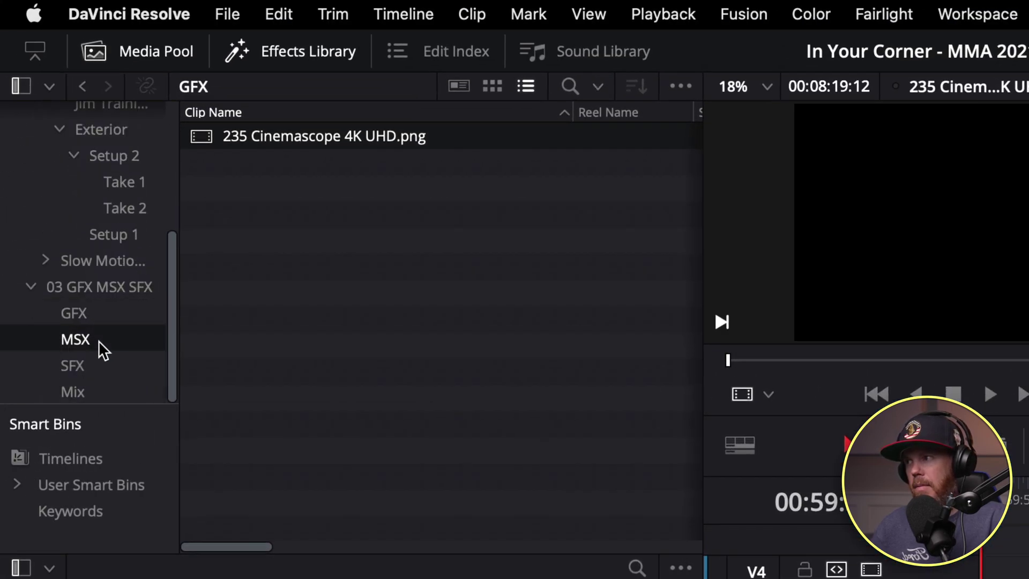
click(125, 395)
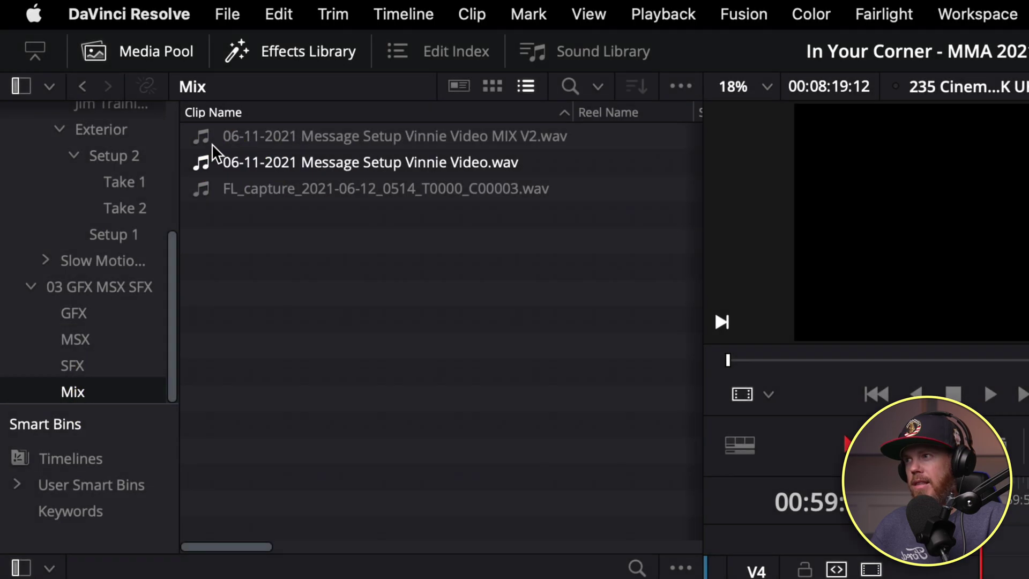
double_click(202, 142)
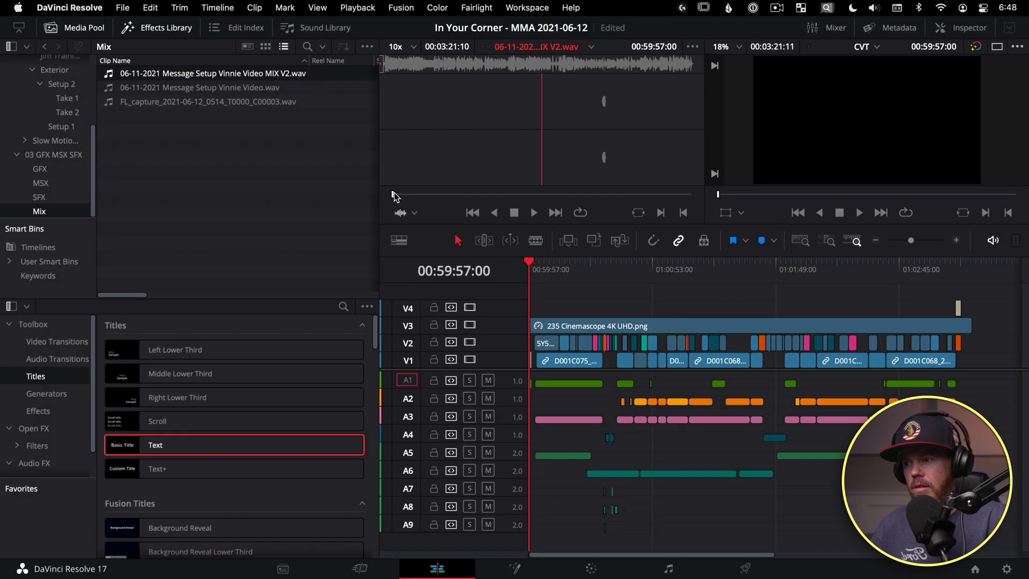
Step: Place the MIX V2 stereo mix on new track A10 across the edit, check sync, and solo A10
drag(408, 380, 410, 381)
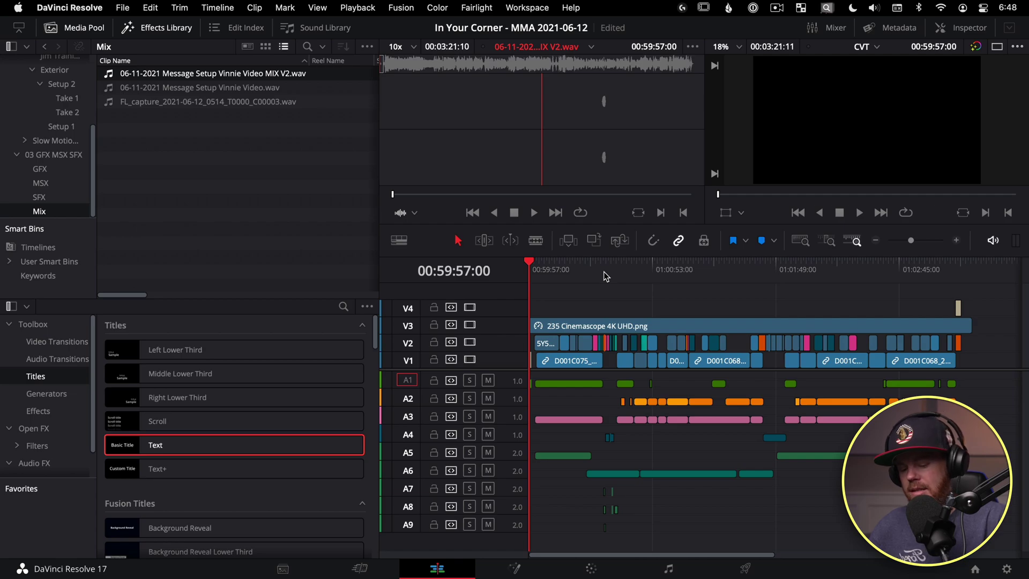
key(F12)
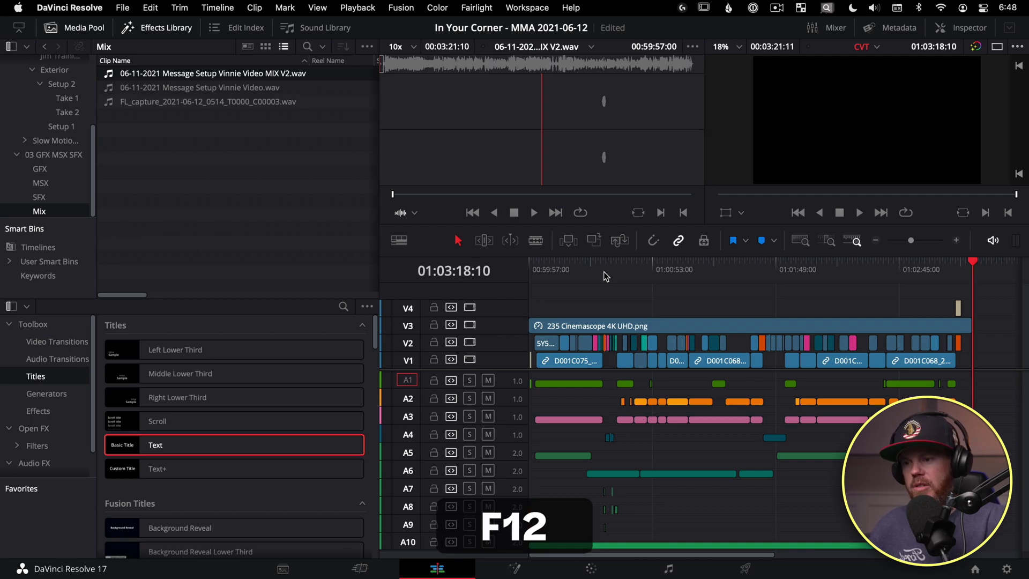
click(625, 274)
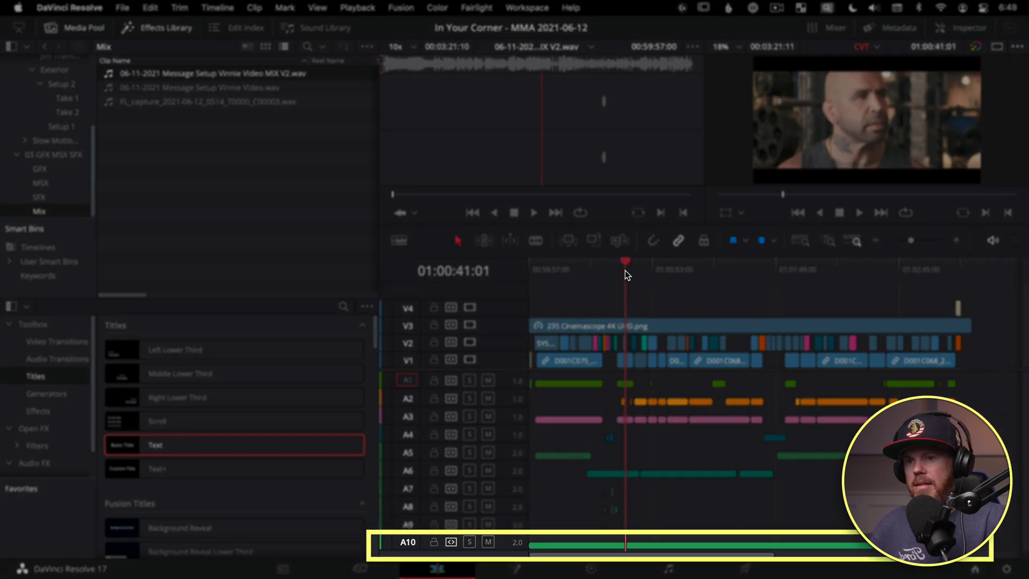
drag(625, 270, 677, 276)
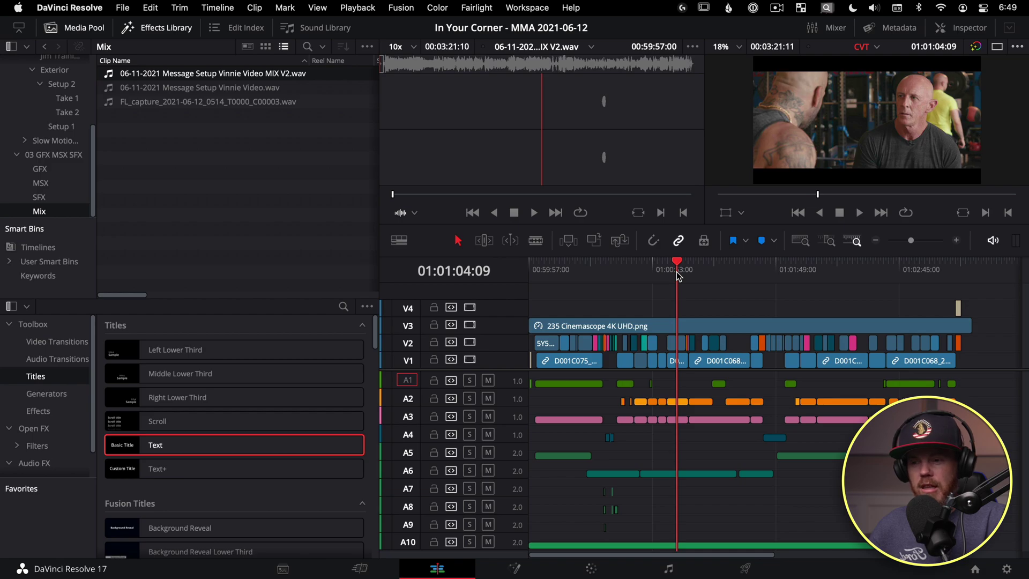
mouse_move(677, 271)
mouse_down()
mouse_move(666, 271)
mouse_move(686, 275)
mouse_up()
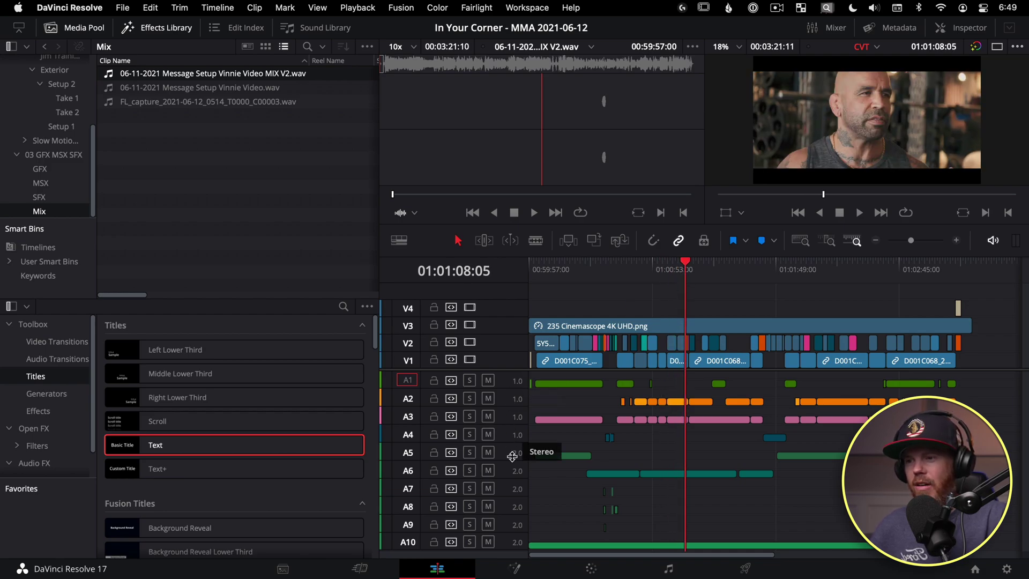
click(470, 541)
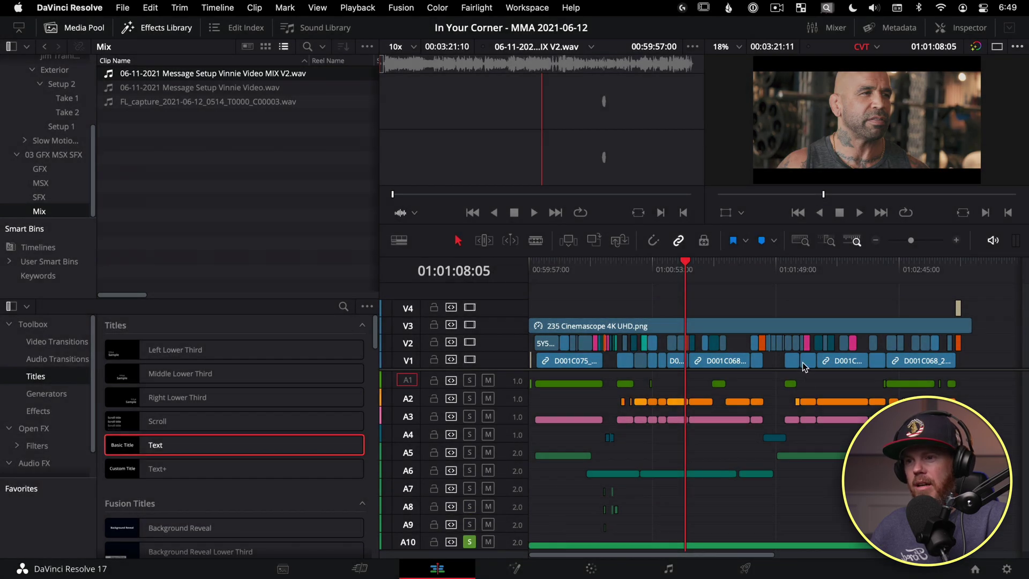
click(796, 266)
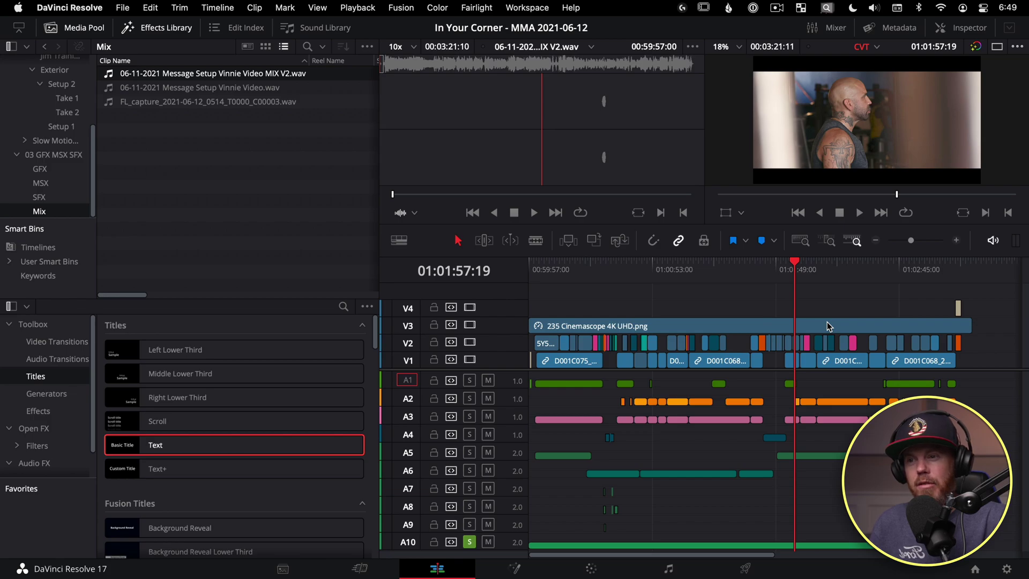
drag(797, 283, 788, 270)
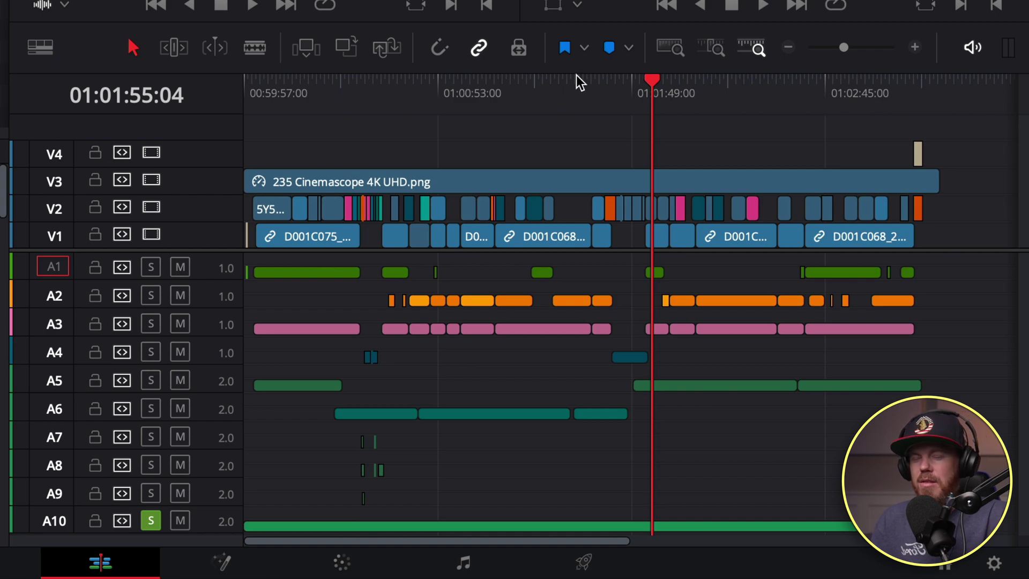
click(574, 79)
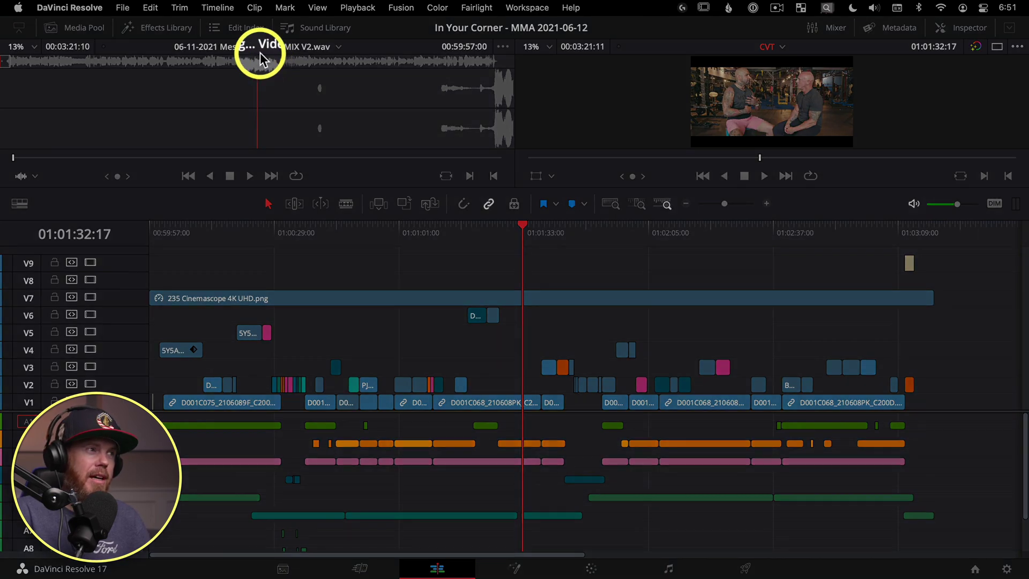
Step: Apply Timeline > Clean Up Video Tracks > Flatten Unused Clips to collapse video to V1–V4
click(220, 8)
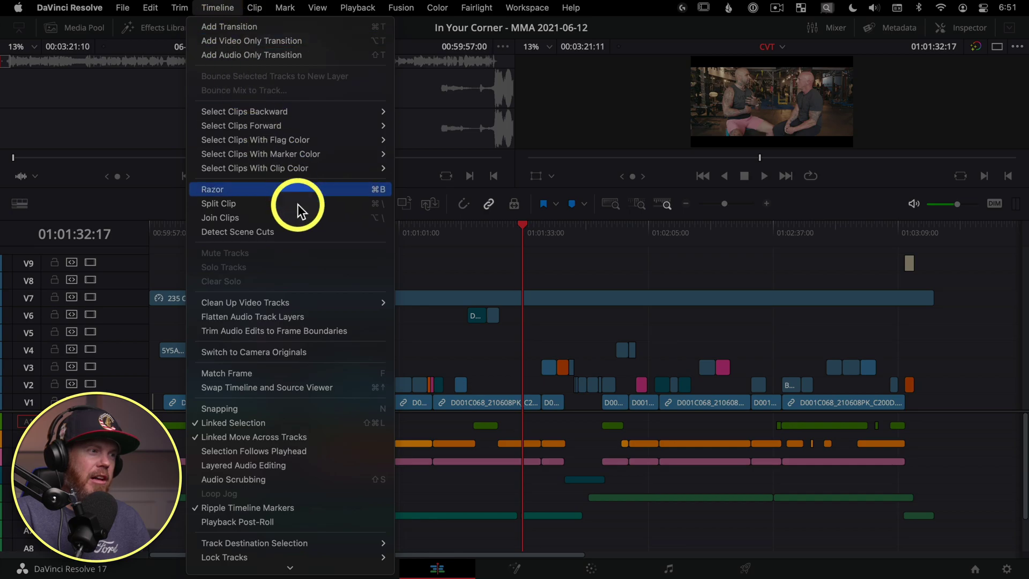
mouse_move(332, 302)
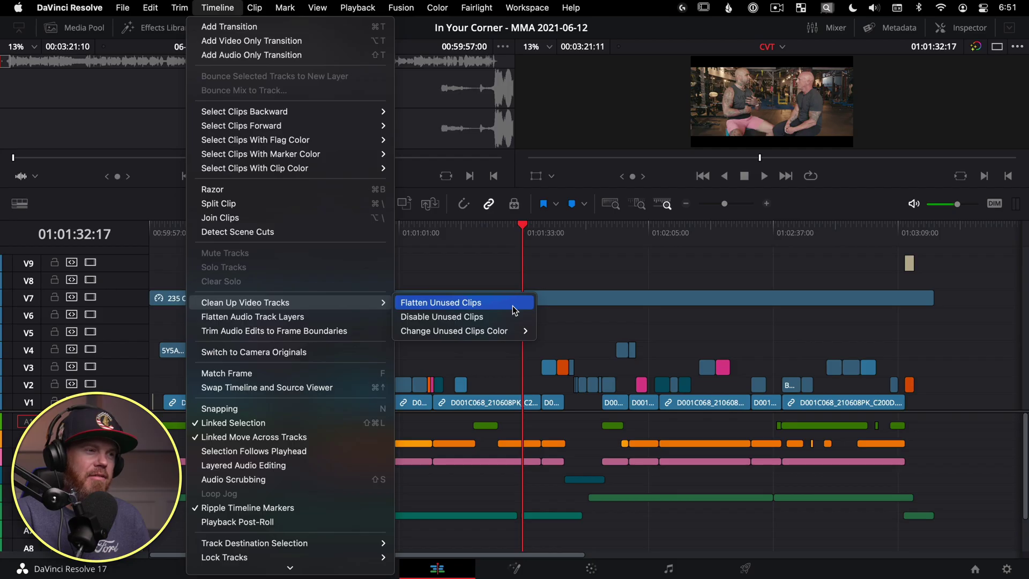
click(512, 306)
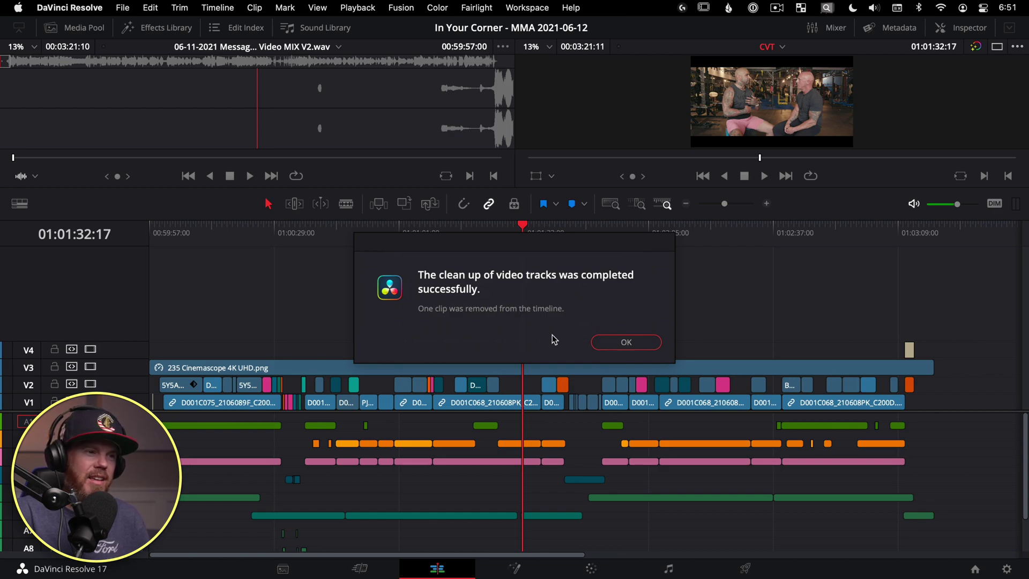
Step: Dismiss the clean-up confirmation and switch to the Color page
click(612, 345)
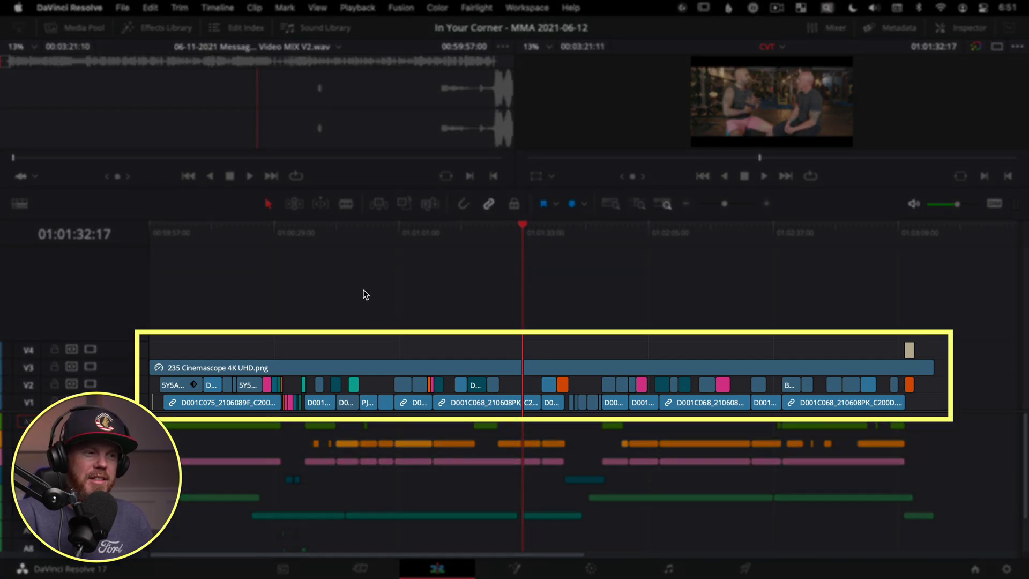
click(590, 568)
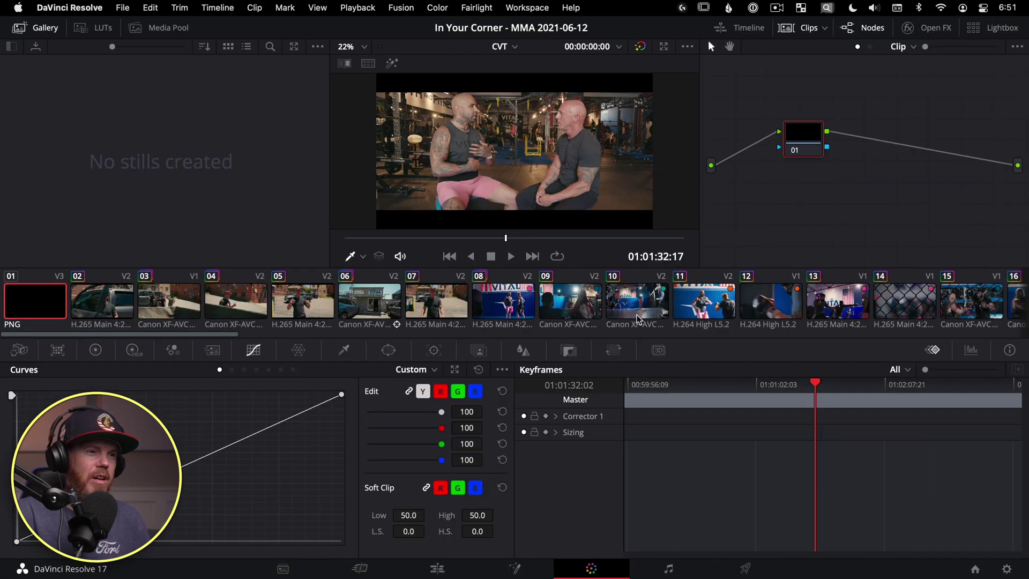